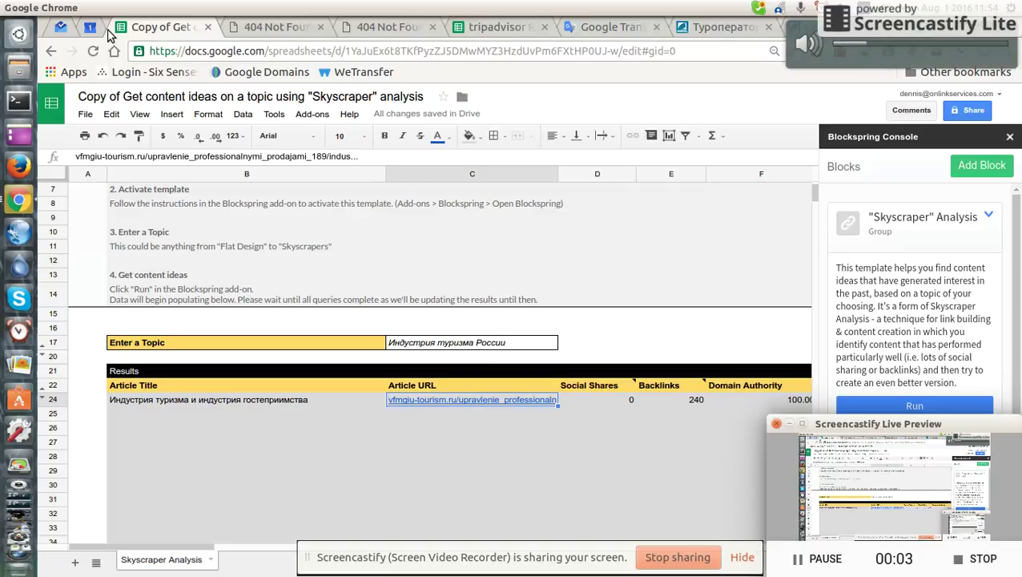
- Bring up the Blockspring support thread with the reply advising to recopy the Skyscraper template
left_click(62, 30)
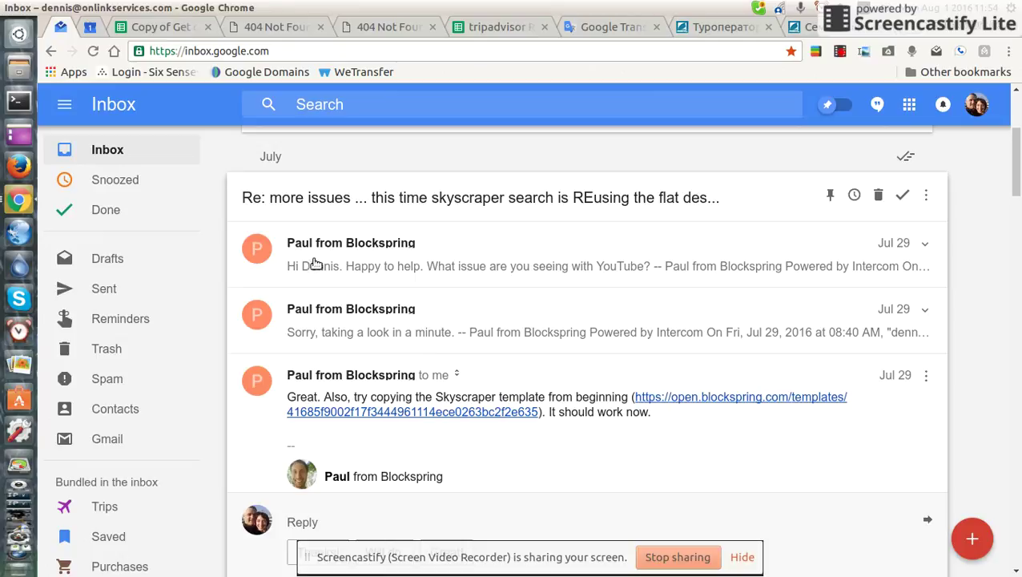
scroll(457, 380, "down", 2)
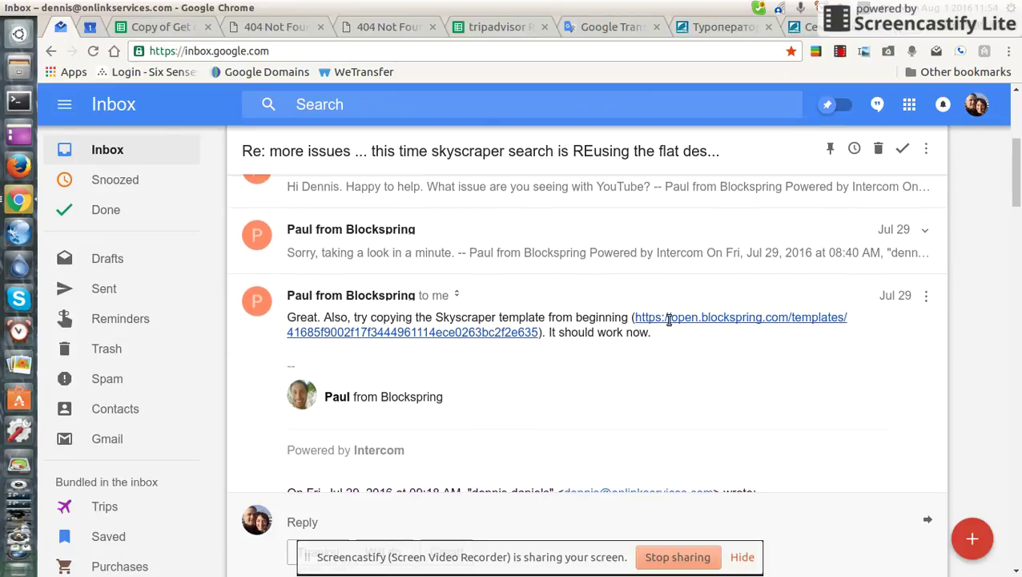
- Return to the Skyscraper Analysis sheet and show the group's three blocks
left_click(172, 30)
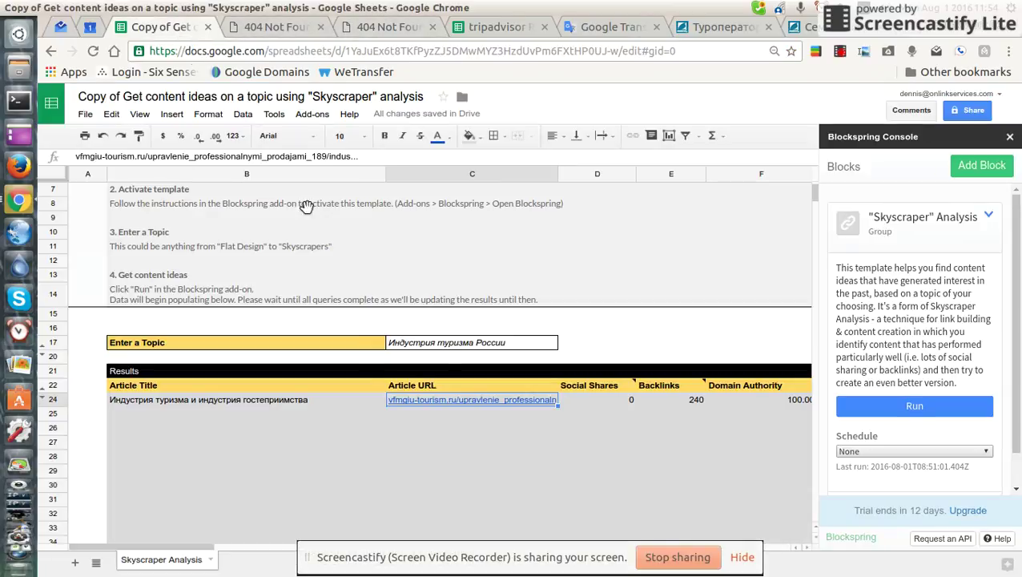
scroll(650, 302, "up", 1)
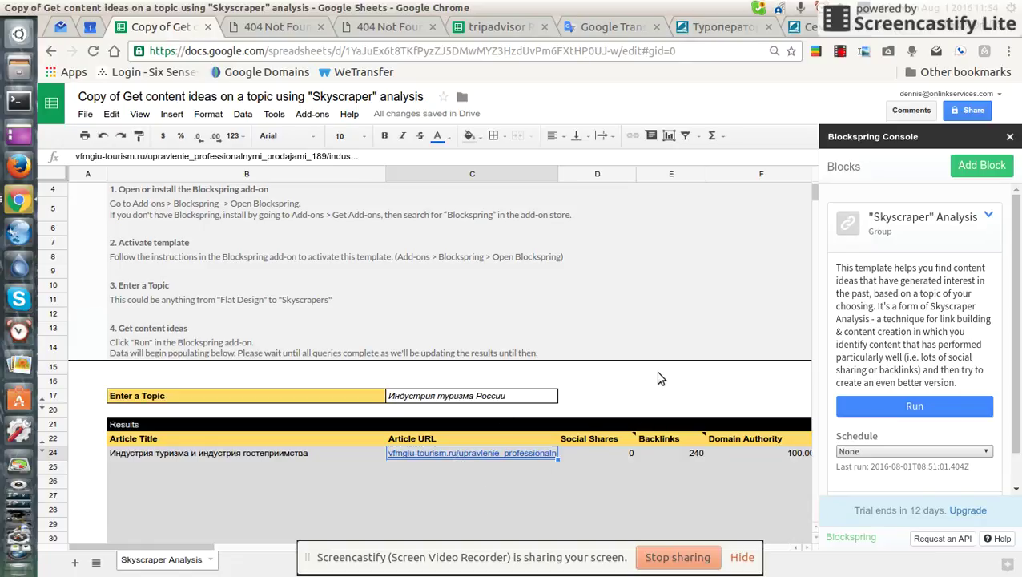
scroll(954, 336, "down", 1)
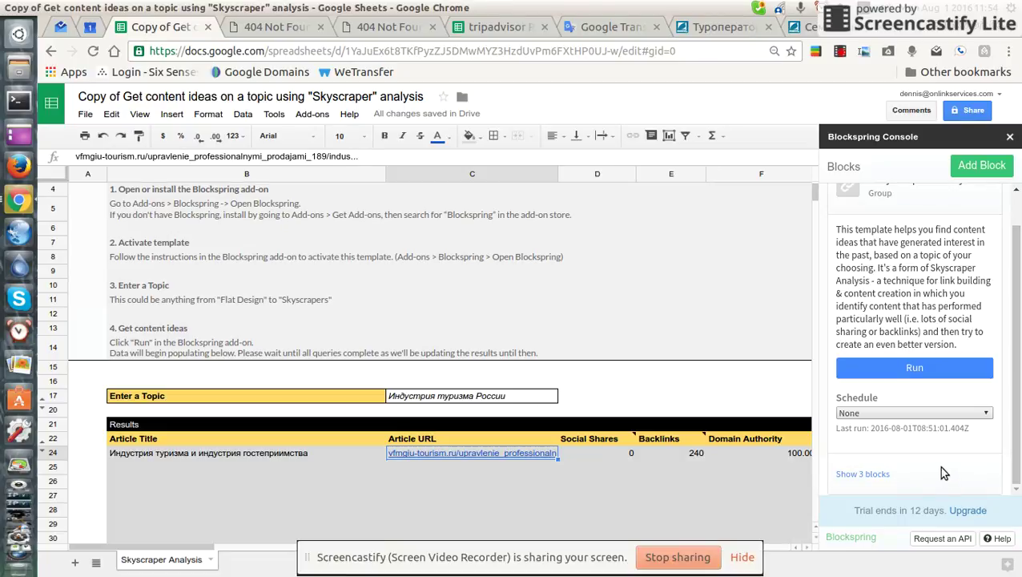
left_click(849, 473)
left_click_drag(1015, 362, 1016, 449)
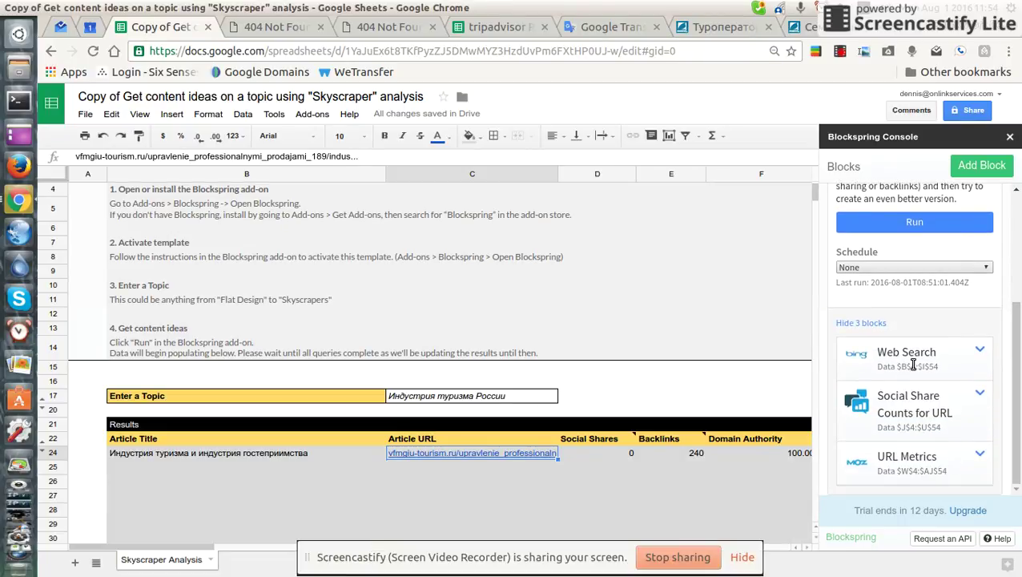
- Bring up the Web Search block's options menu
left_click(978, 350)
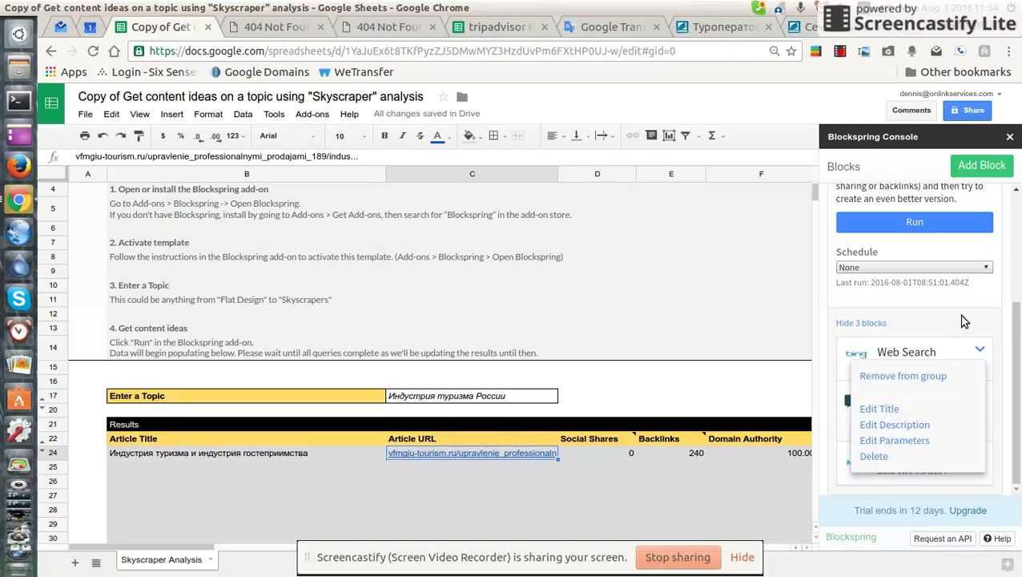
left_click(981, 351)
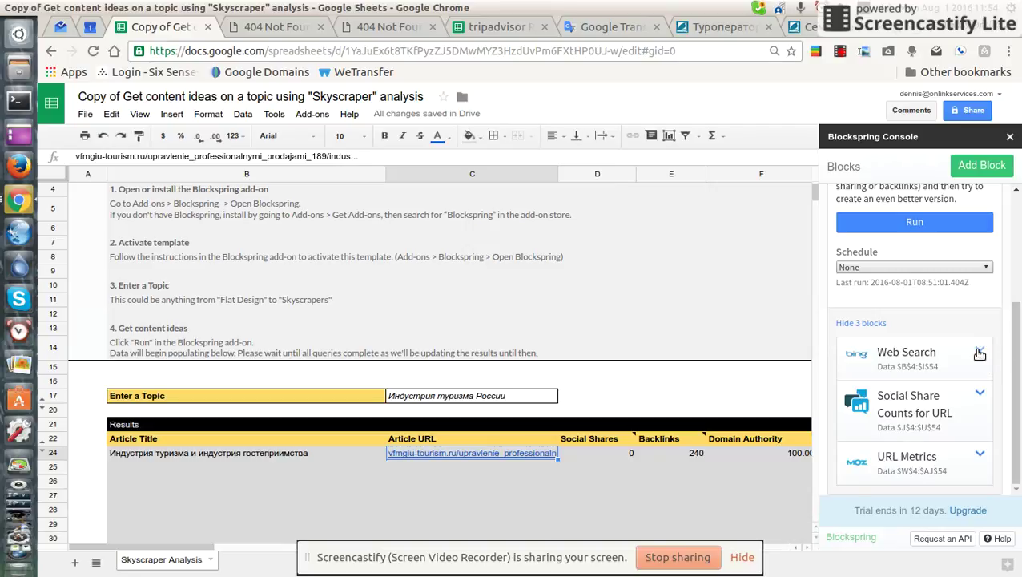
left_click(981, 351)
- Set the Web Search block's Market to Russian – Russia and apply the parameters
left_click(905, 442)
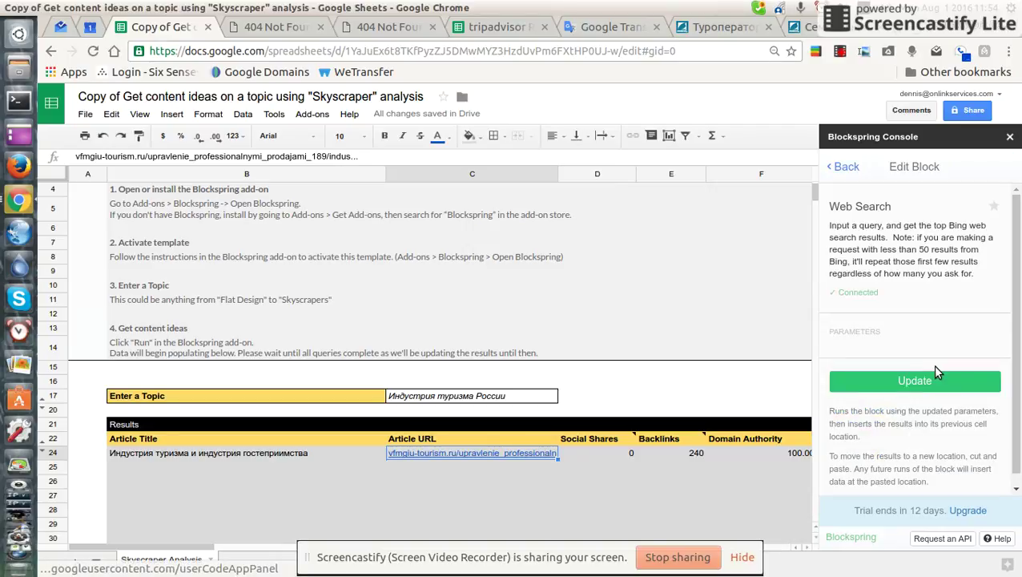
scroll(920, 455, "down", 3)
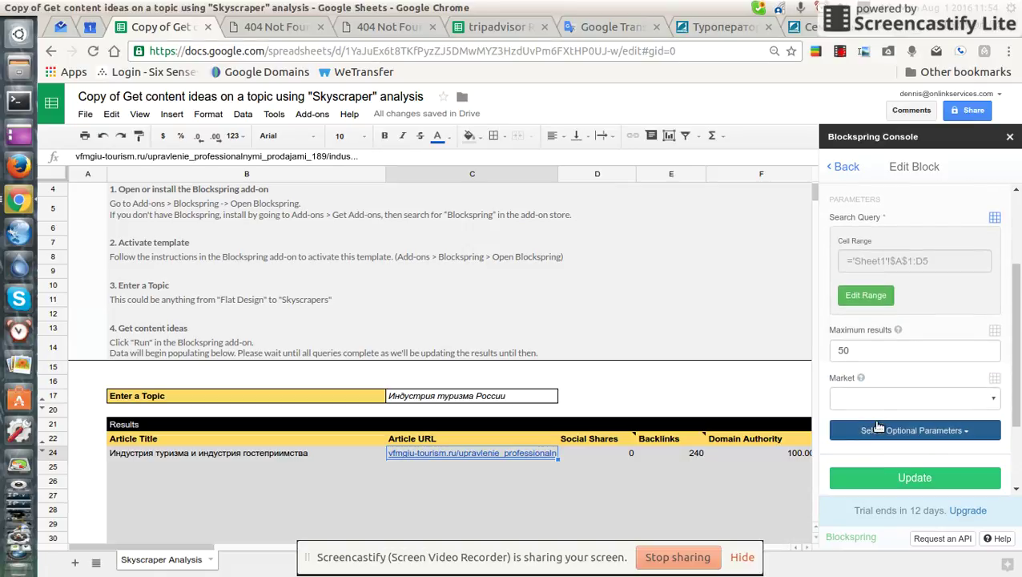
left_click(993, 400)
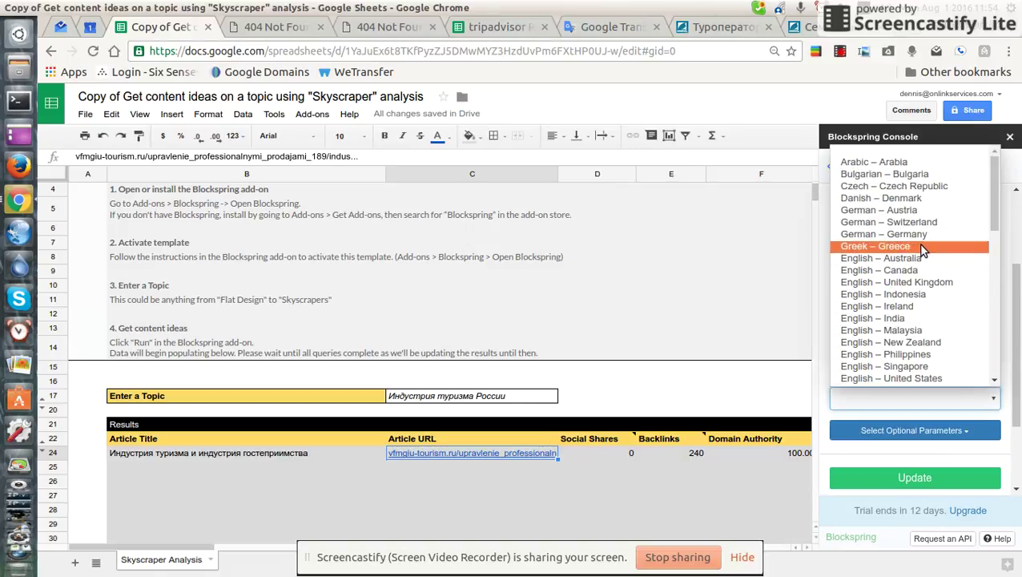
key("r")
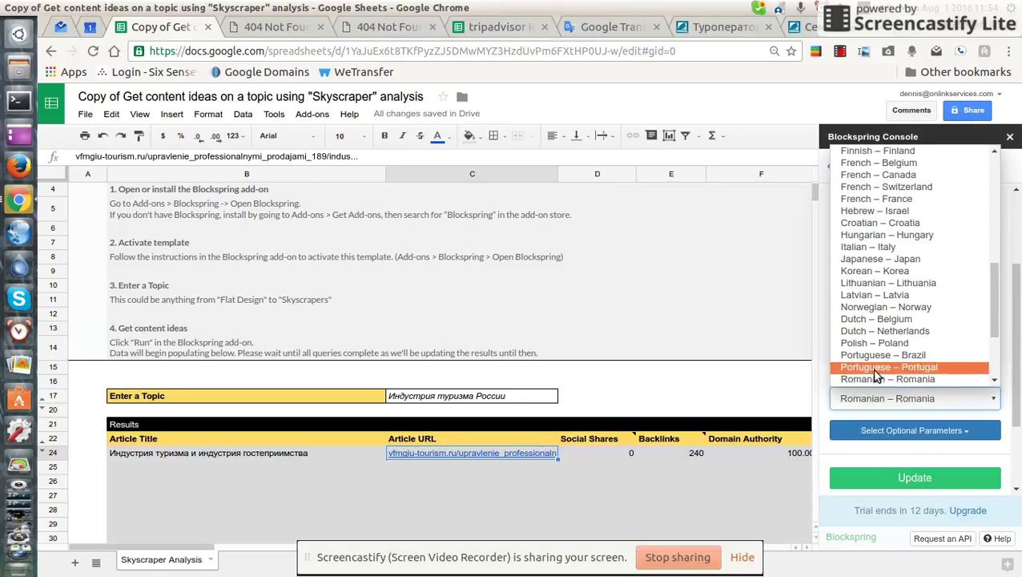
scroll(887, 371, "down", 2)
left_click(881, 312)
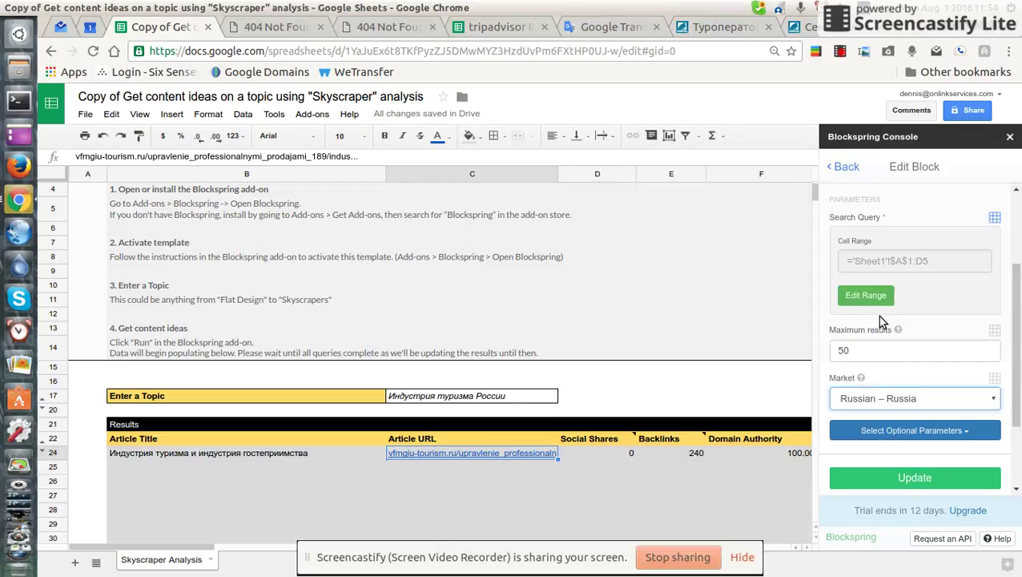
left_click(902, 478)
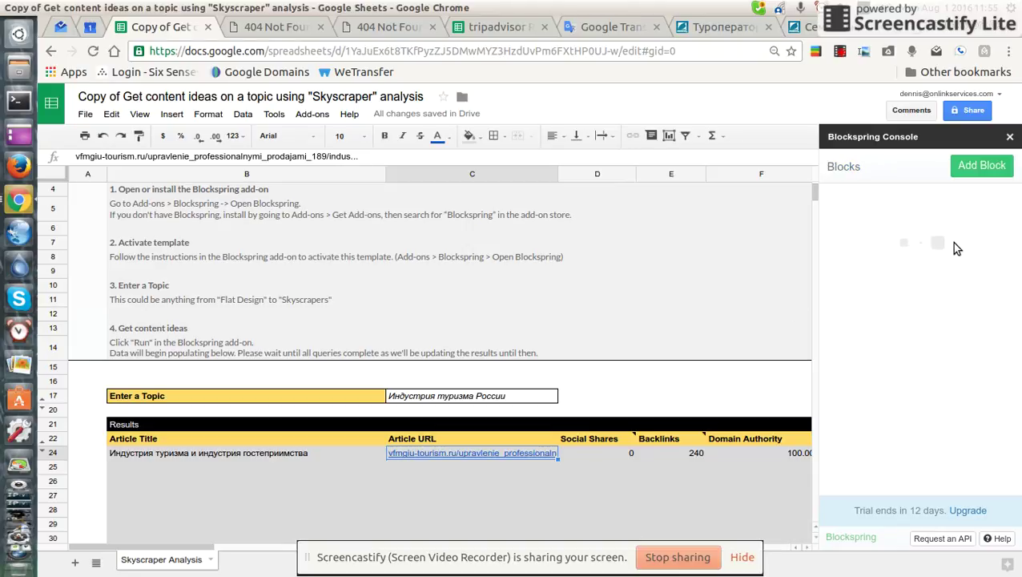
- Show the three blocks again and reopen the Web Search block's parameters
scroll(1009, 339, "down", 1)
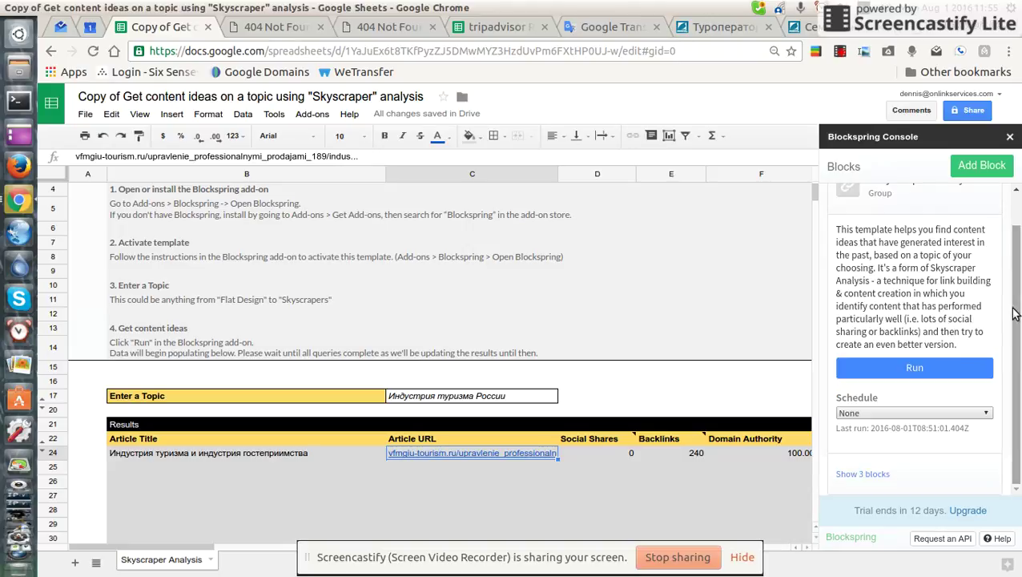
left_click(863, 478)
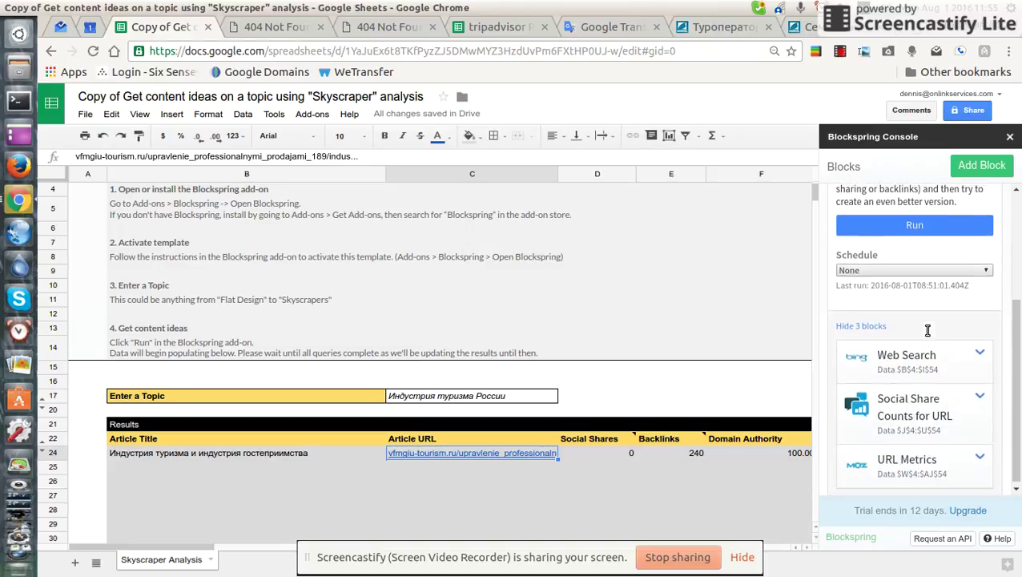
scroll(921, 360, "down", 3)
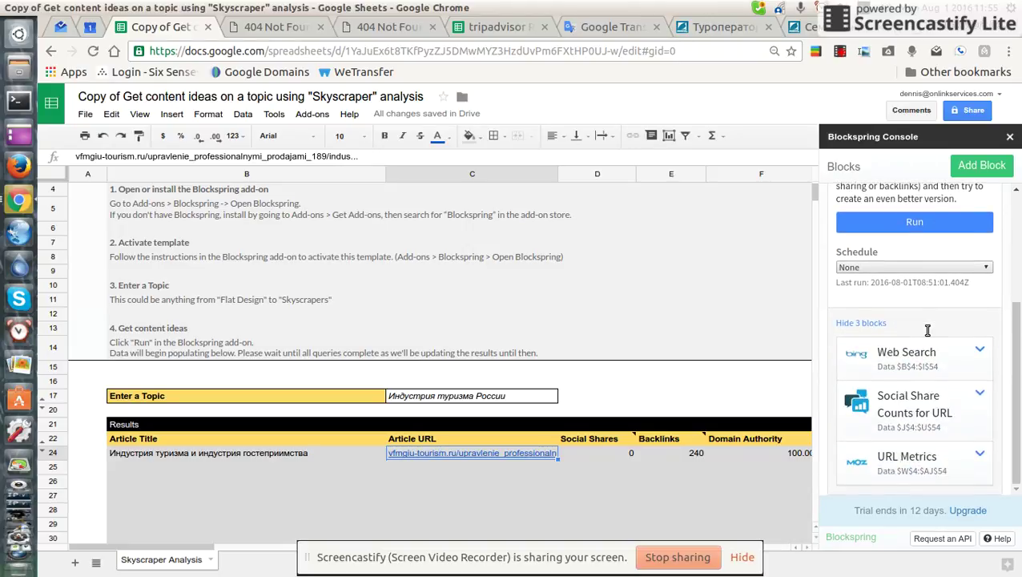
left_click(980, 350)
left_click(907, 441)
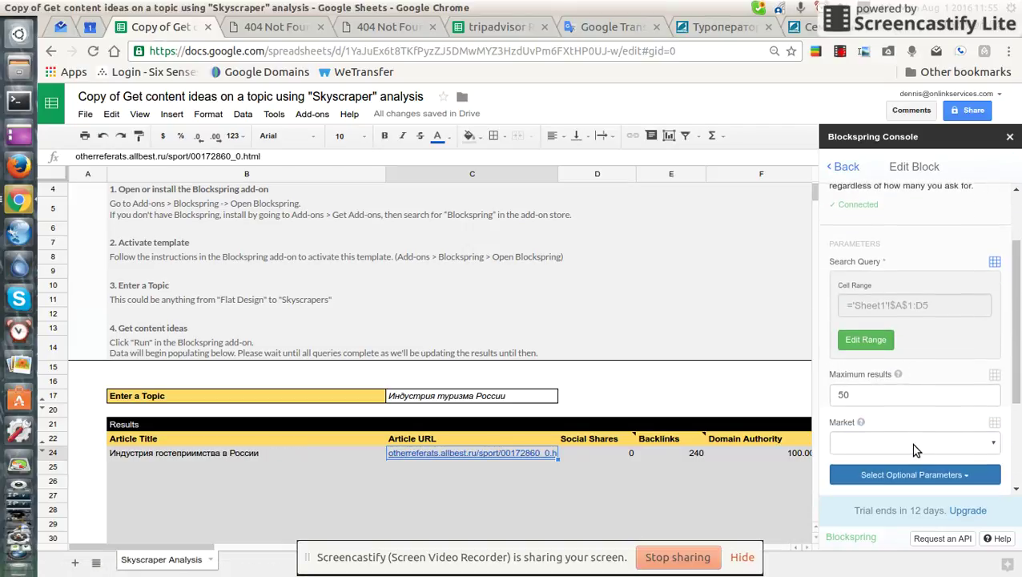
scroll(910, 449, "down", 2)
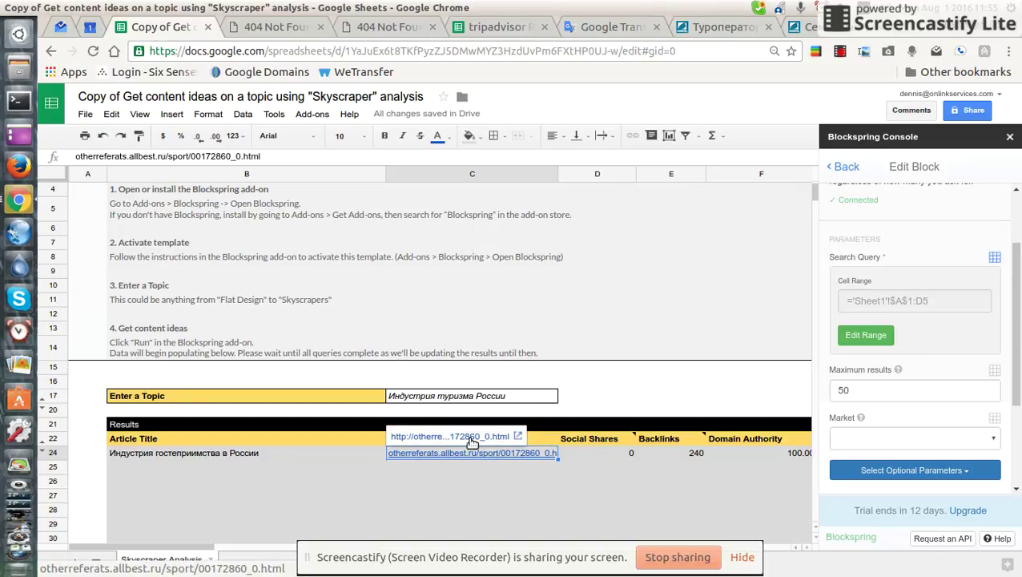
- Check the allbest.ru article from C24, close both 404 Not Found tabs, and return to the sheet
left_click(471, 438)
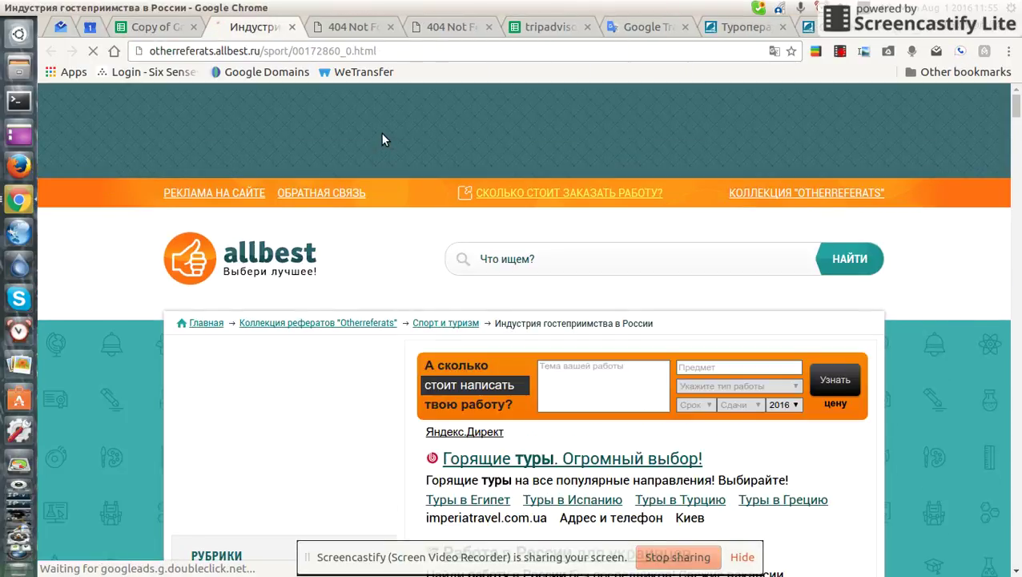
left_click(362, 31)
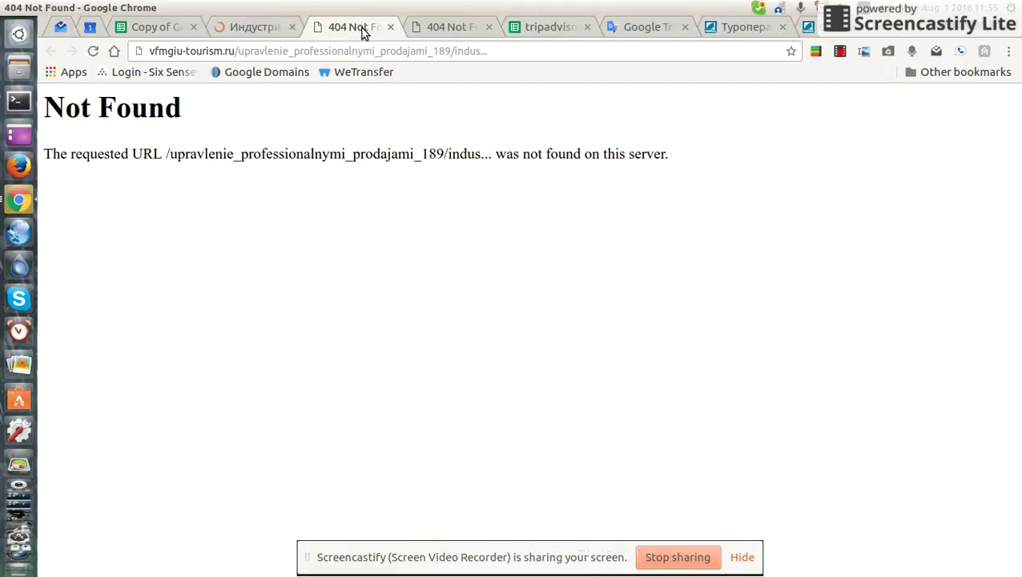
mouse_move(166, 50)
left_mouse_down()
mouse_move(453, 158)
mouse_move(491, 154)
left_mouse_up()
left_click(390, 28)
left_click(392, 27)
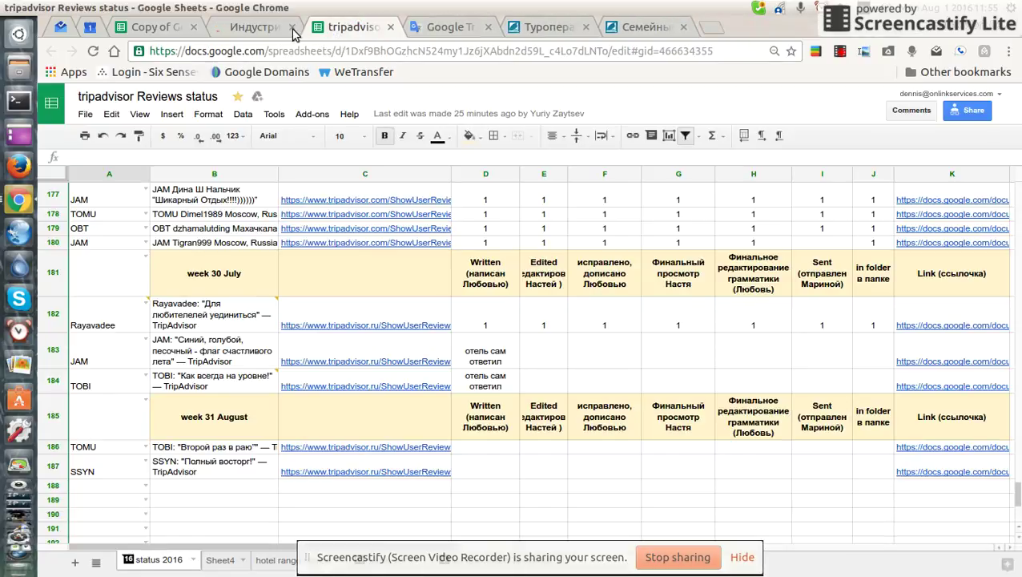
left_click(265, 27)
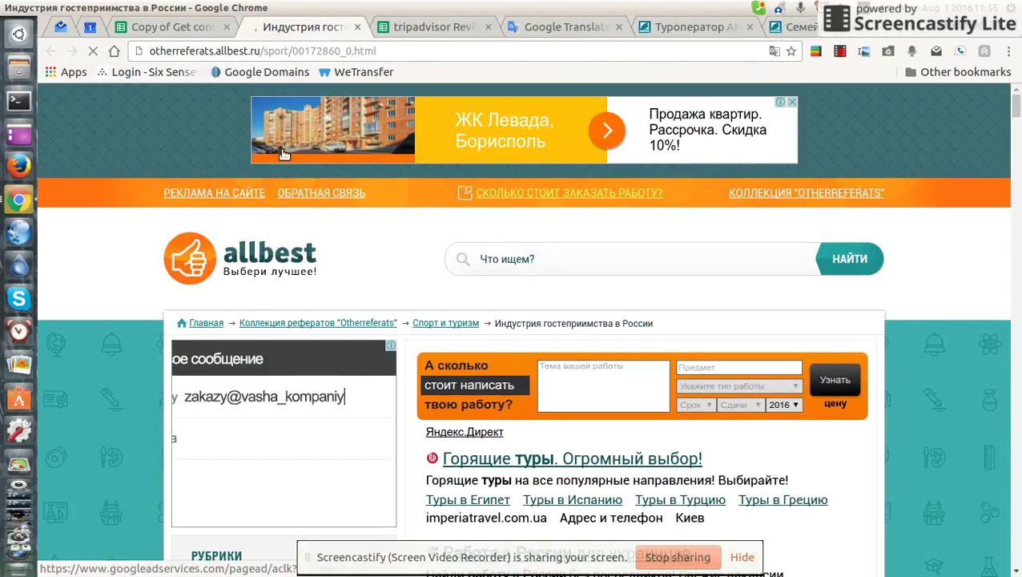
left_click(178, 27)
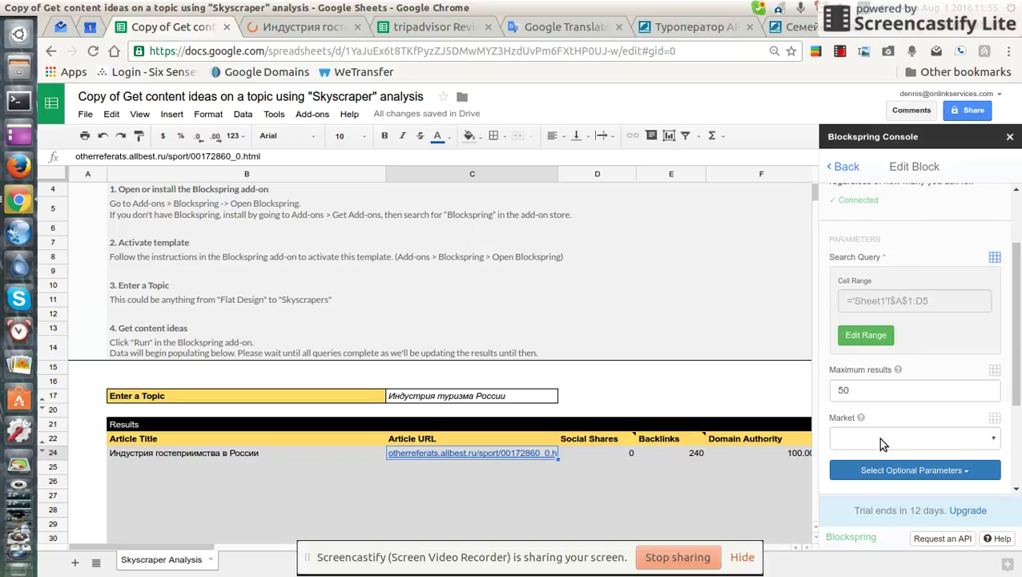
left_click(878, 438)
- Set Market to Russian – Russia and apply the updated search settings
type("r")
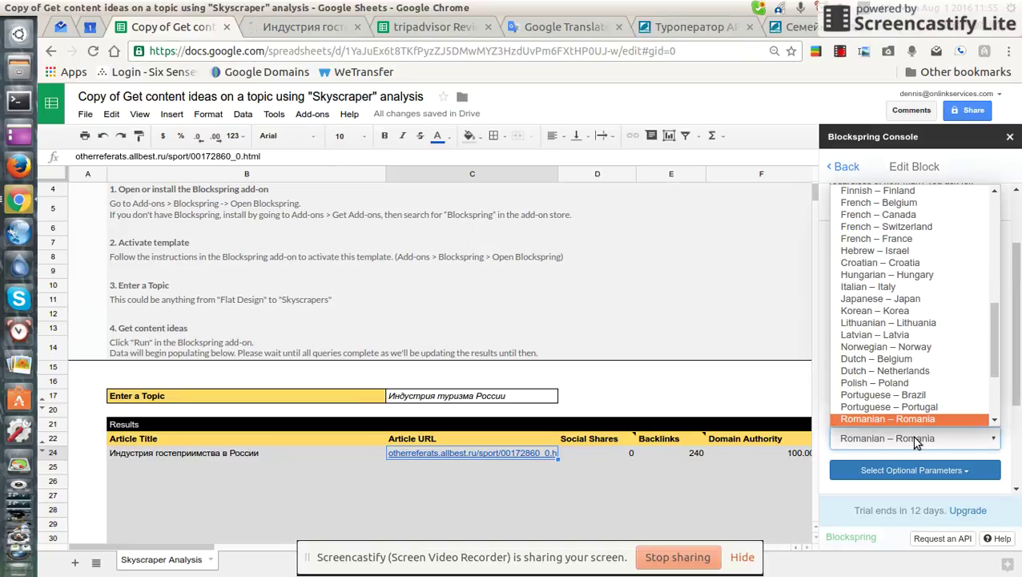
type("uss")
key("Return")
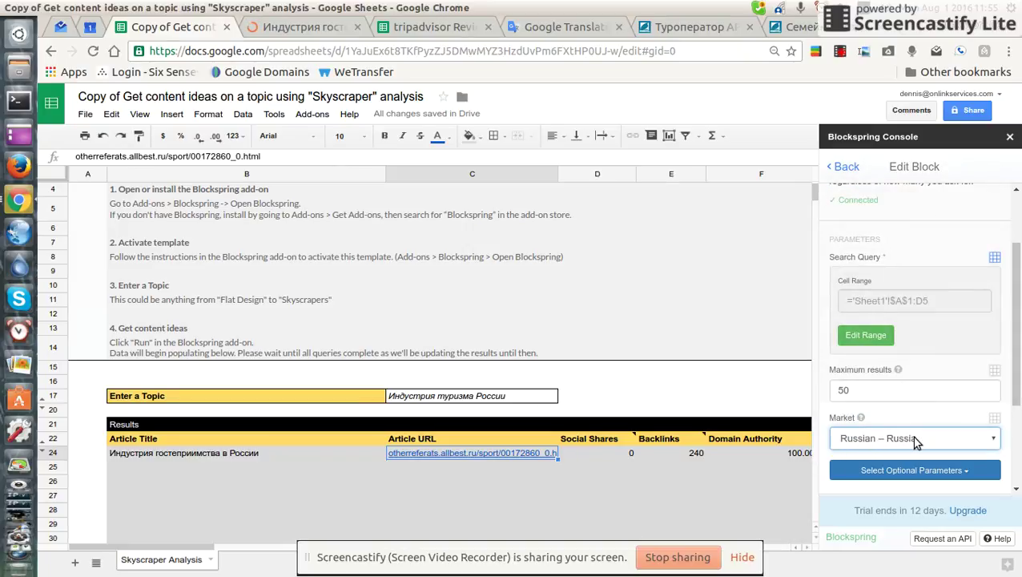
left_click_drag(1013, 390, 1019, 463)
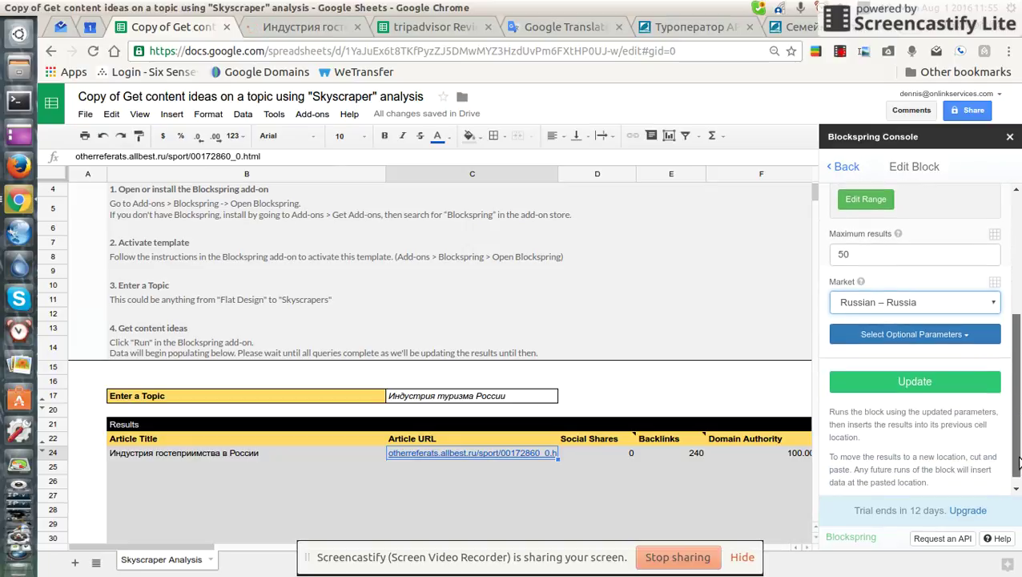
left_click(920, 383)
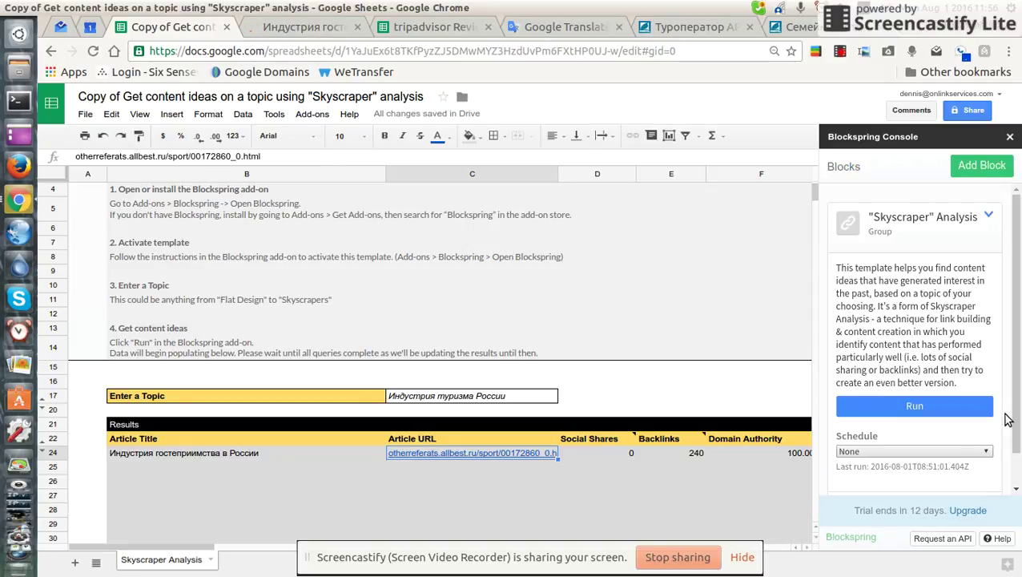
- Show the group's three blocks and reopen the Web Search block's parameters
scroll(993, 449, "down", 1)
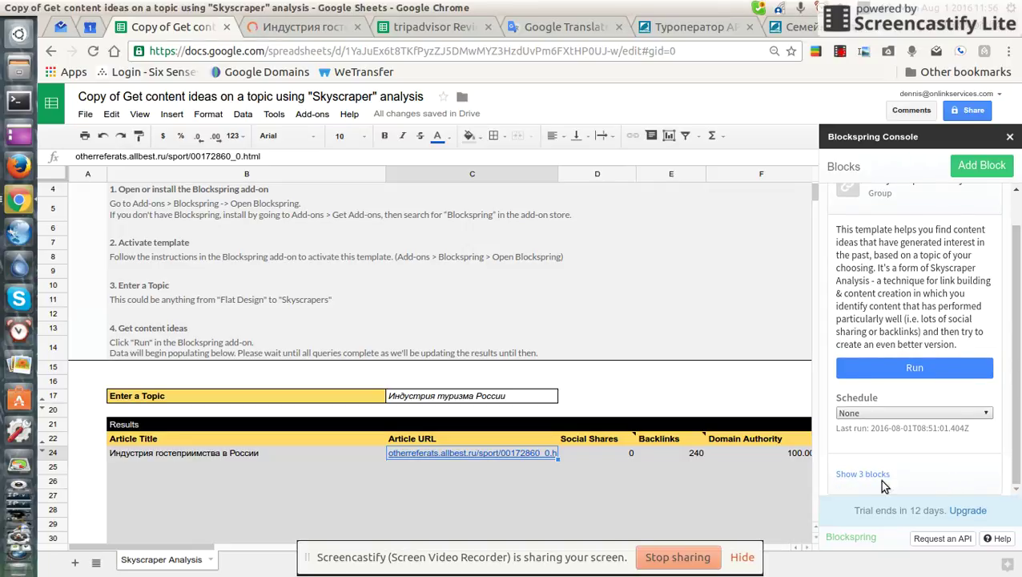
left_click(859, 473)
scroll(982, 433, "down", 2)
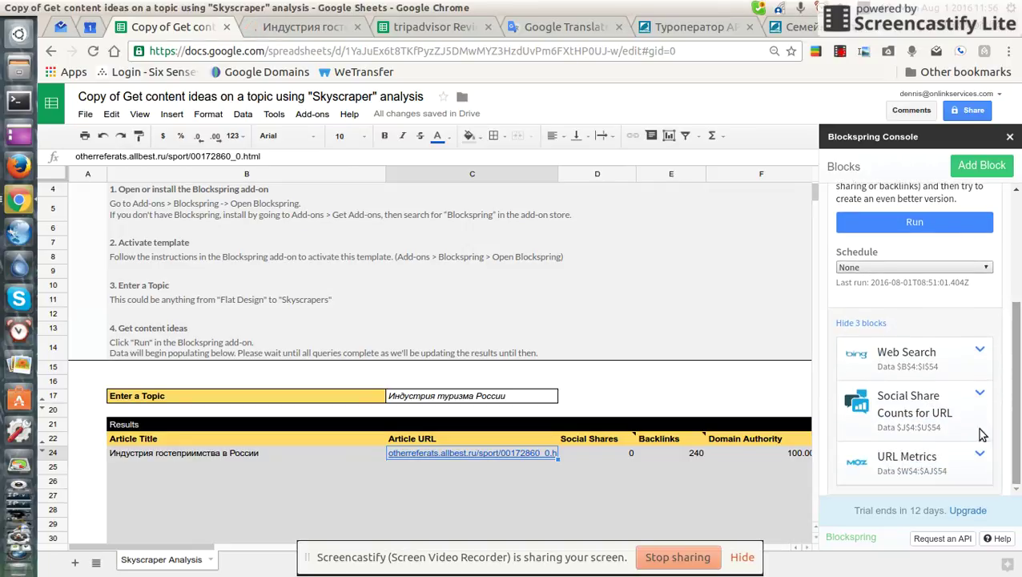
left_click(980, 349)
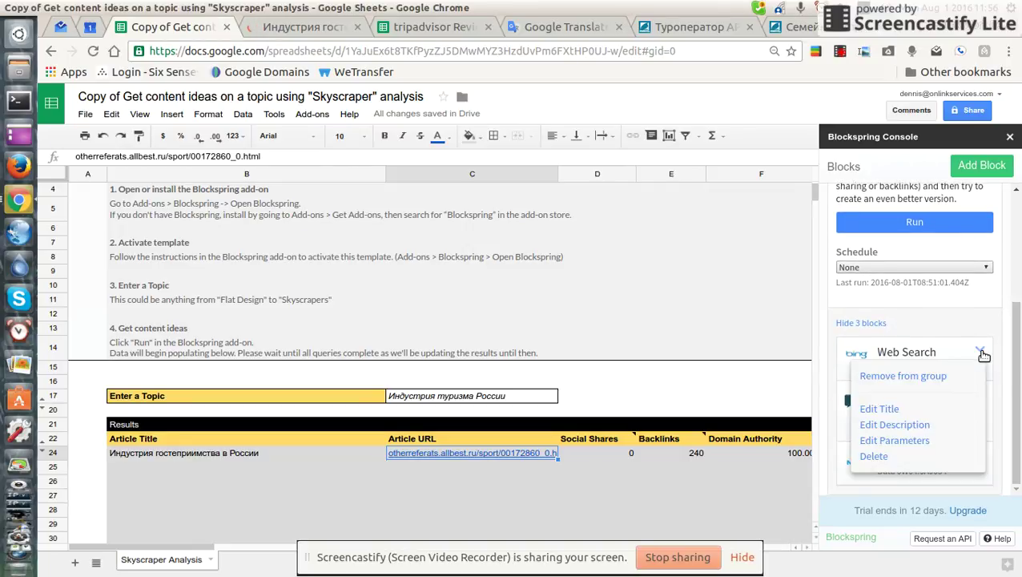
left_click(890, 441)
scroll(993, 432, "down", 1)
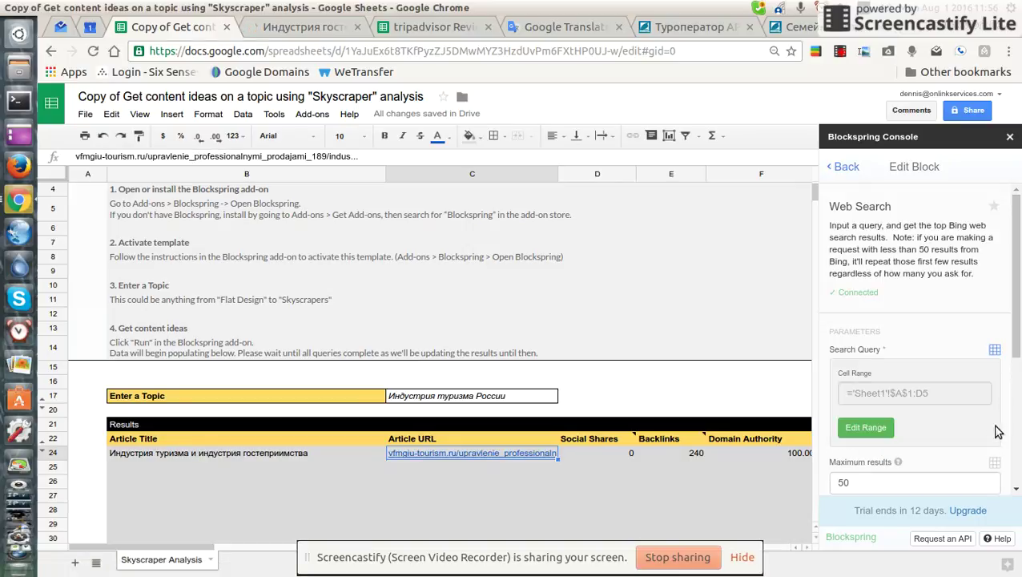
scroll(913, 400, "down", 2)
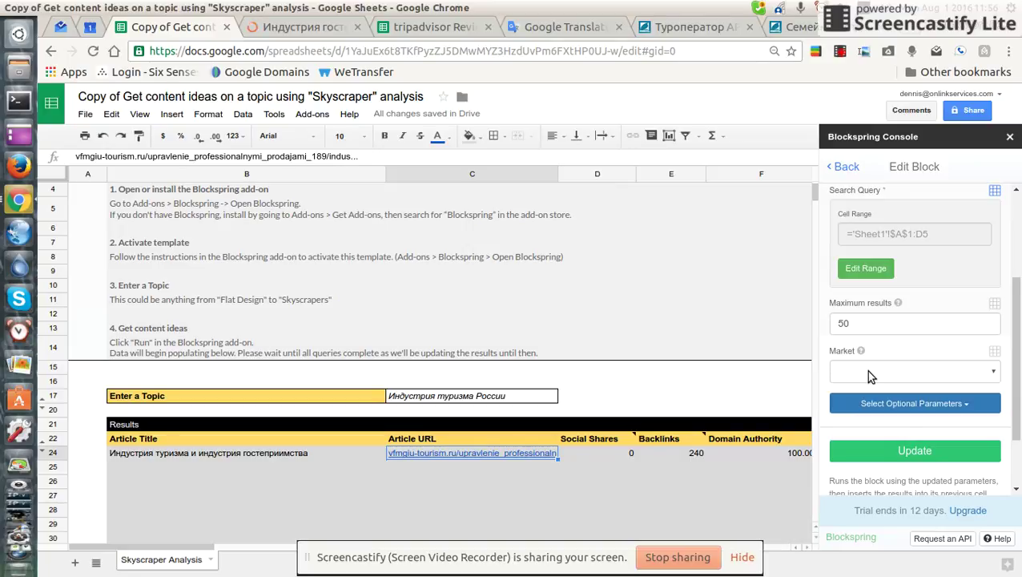
- Replace the topic in C17 with 'отдых на Мальдивах'
double_click(516, 395)
key("ctrl+a")
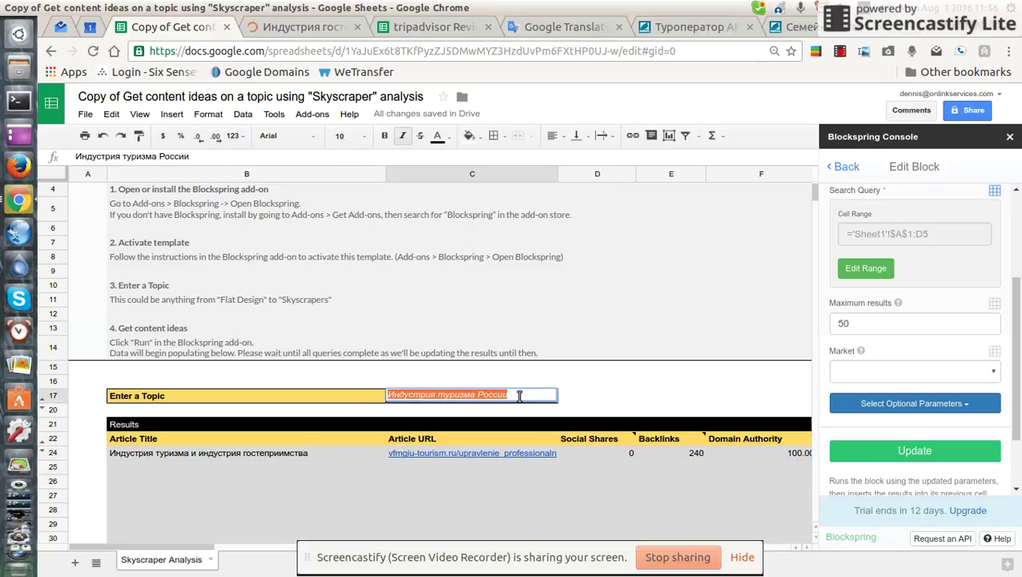
type("отдых на Мальдивах")
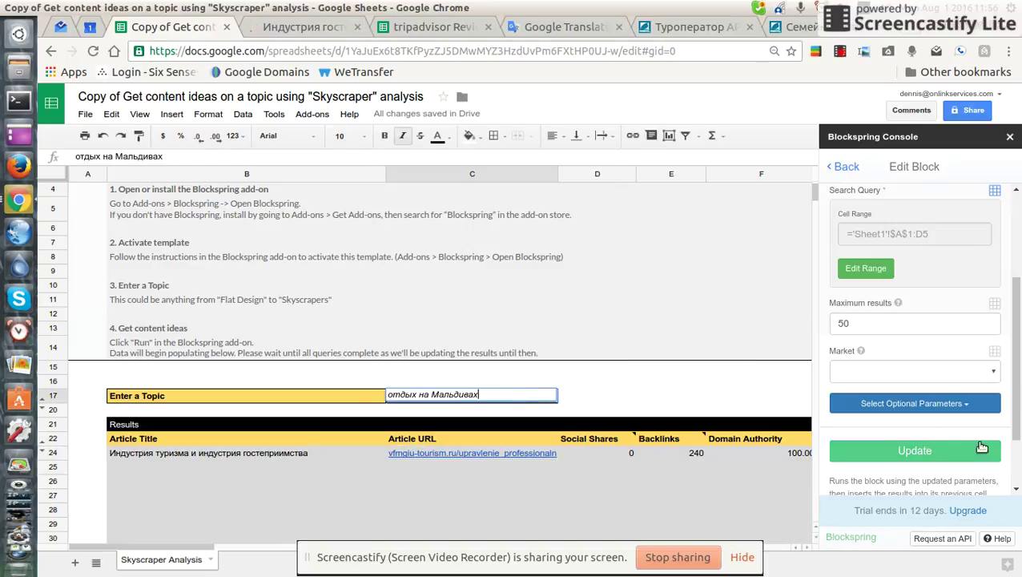
- Save the Web Search block with Market Russian – Russia and go back to the blocks list
left_click(879, 371)
key("r")
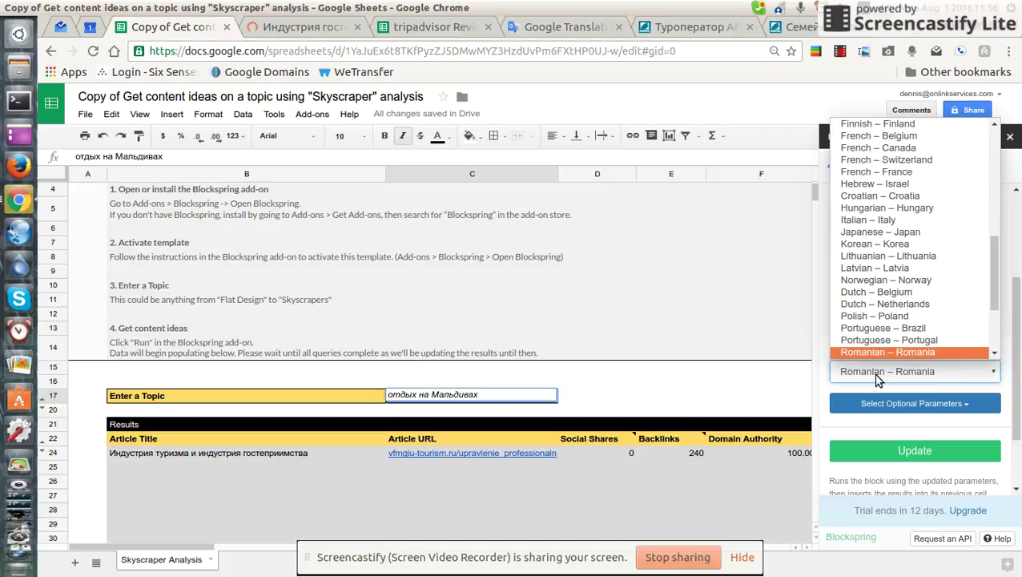
key("Down")
key("Return")
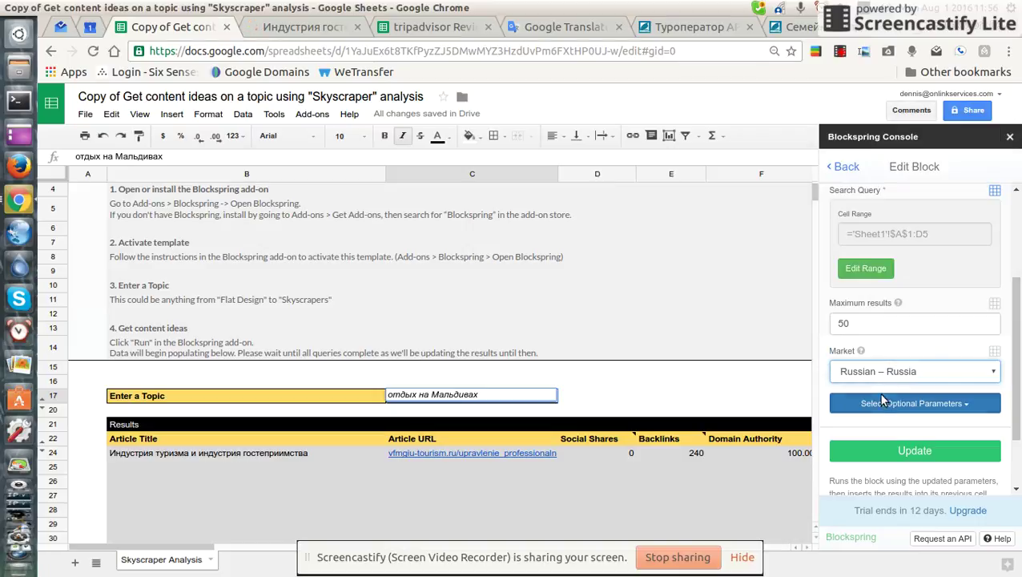
left_click(899, 457)
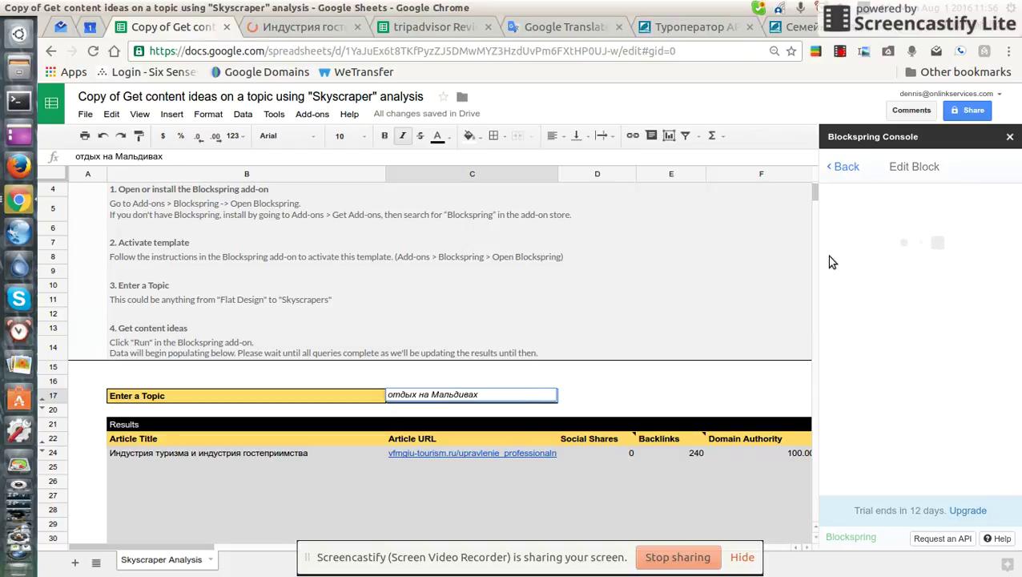
left_click(844, 168)
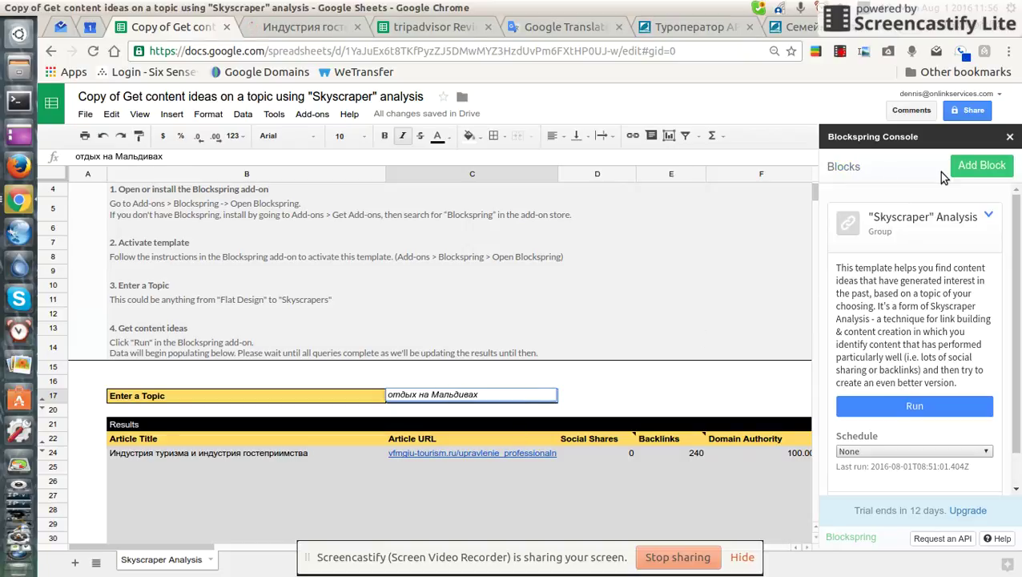
- Run the Skyscraper Analysis group for the new Maldives topic
left_click(912, 410)
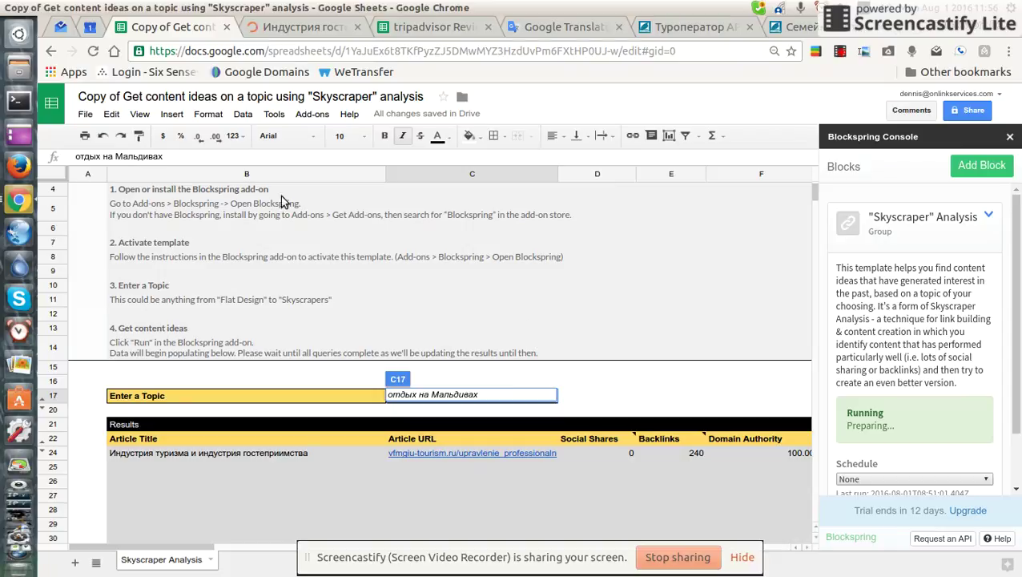
left_click_drag(1017, 218, 1009, 304)
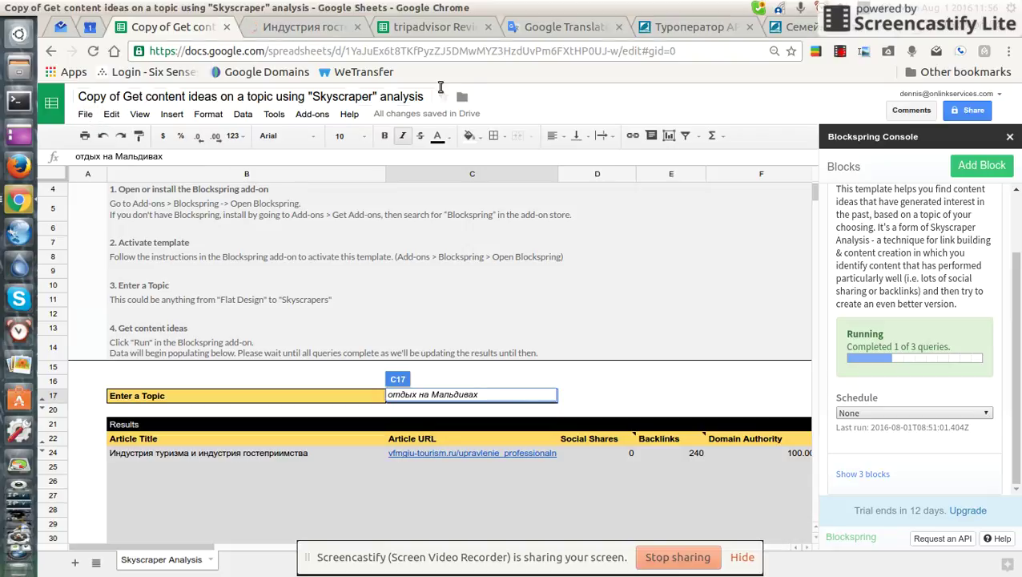
left_click(312, 115)
mouse_move(335, 135)
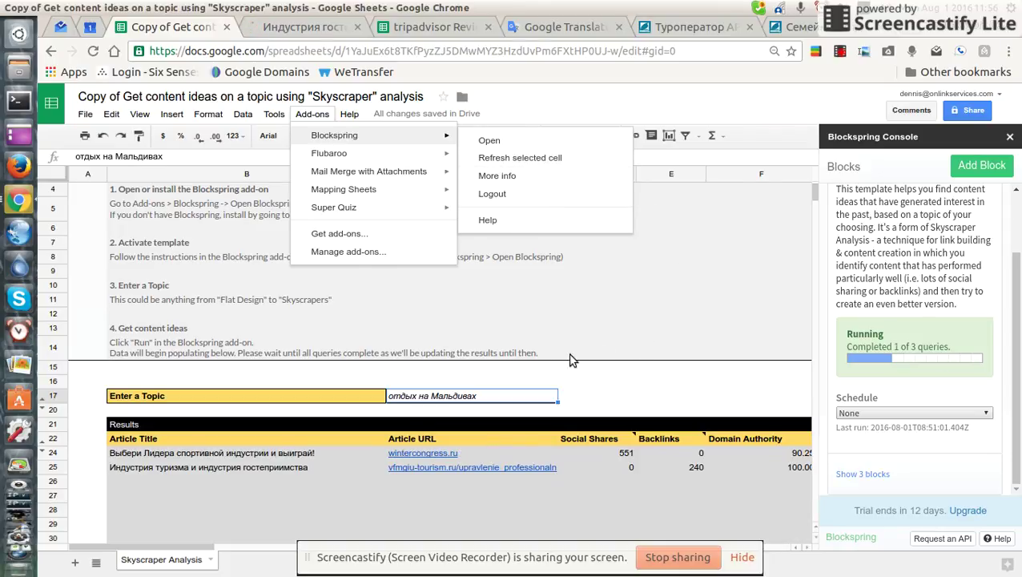
- Dismiss the Blockspring add-on menu while the run reaches 2 of 3 queries
left_click(509, 400)
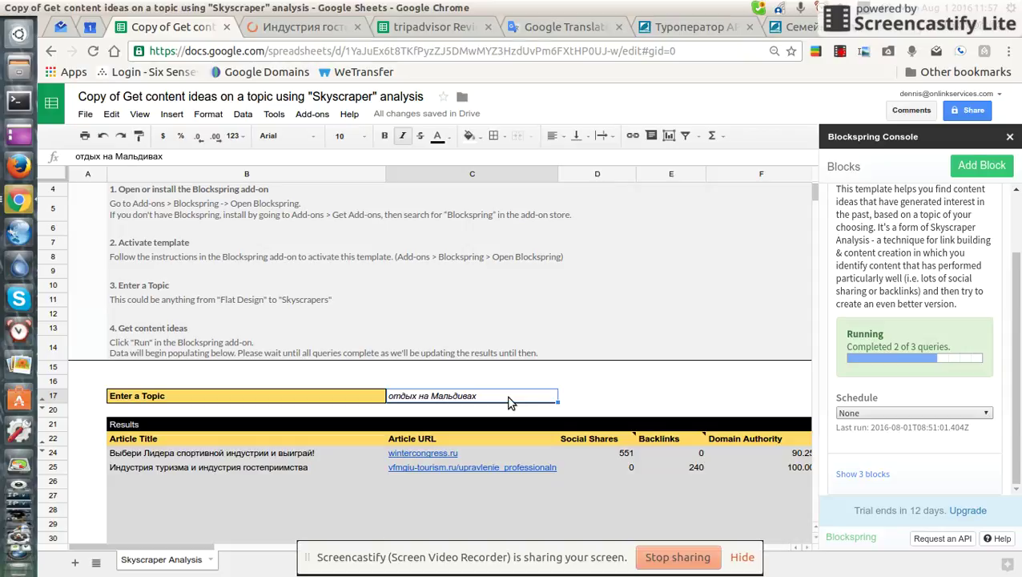
- Close the tripadvisor and other extra tabs, then scroll to the seven finished results
scroll(1014, 423, "up", 2)
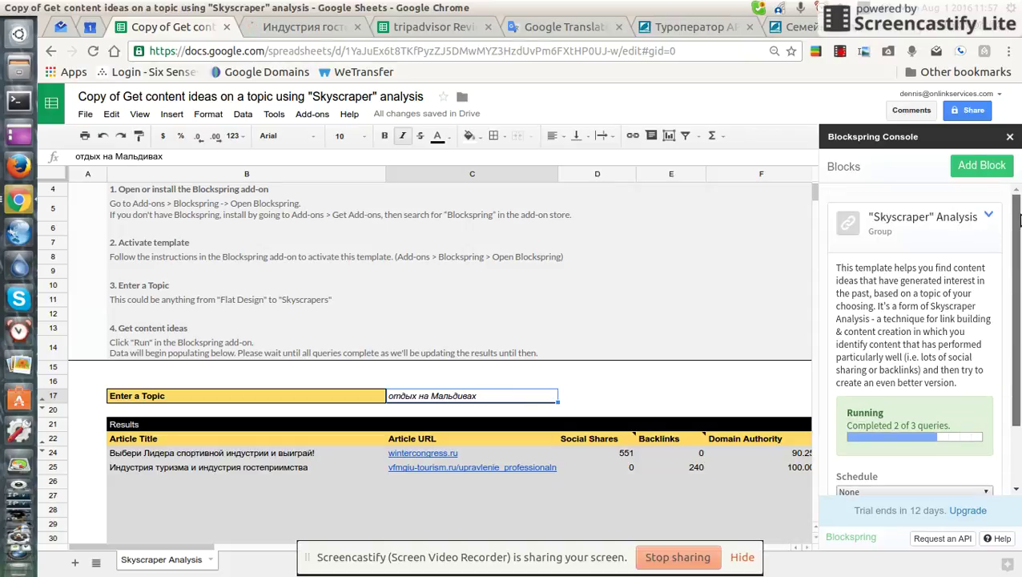
scroll(1015, 423, "down", 2)
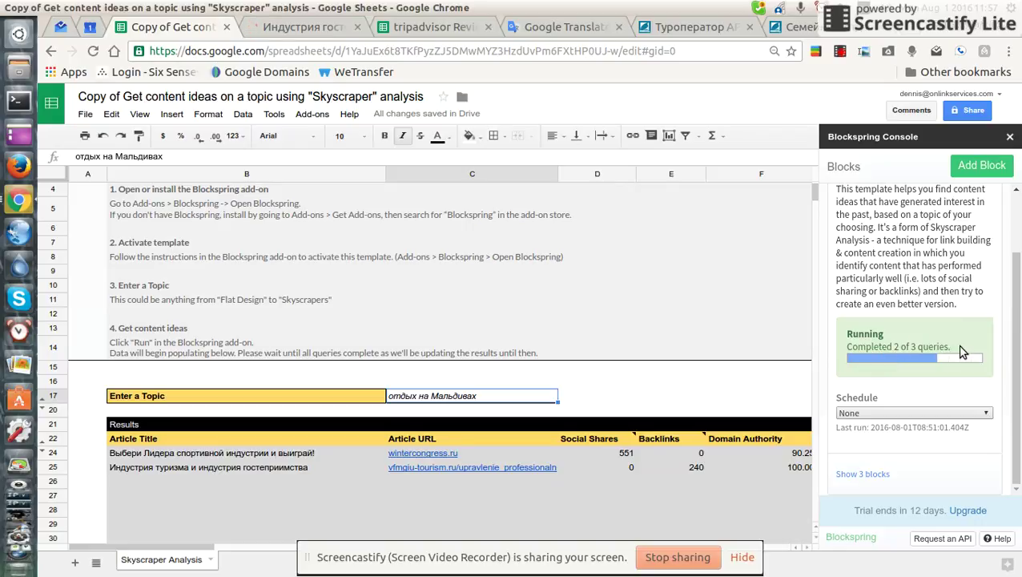
mouse_move(292, 23)
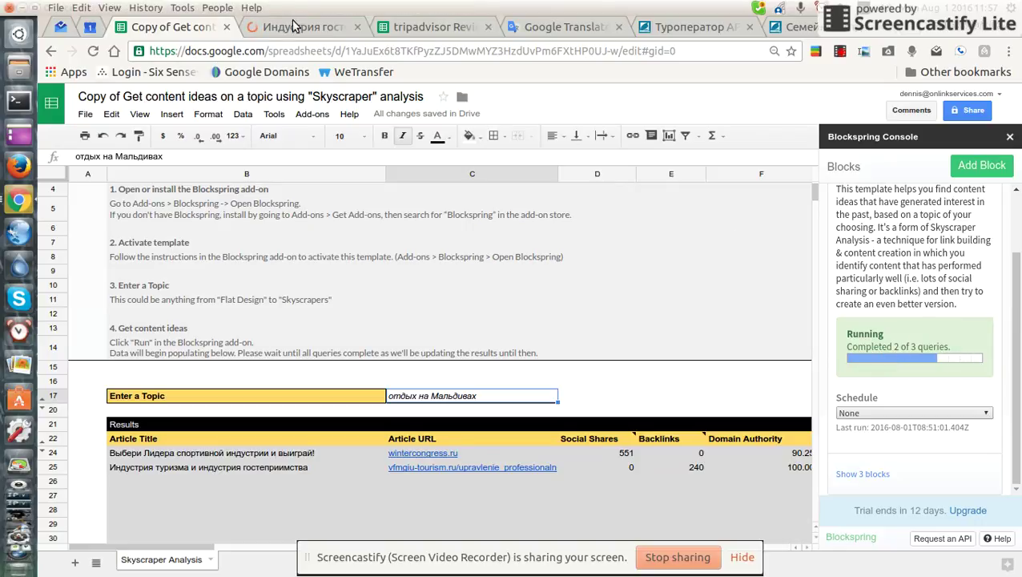
left_click(488, 27)
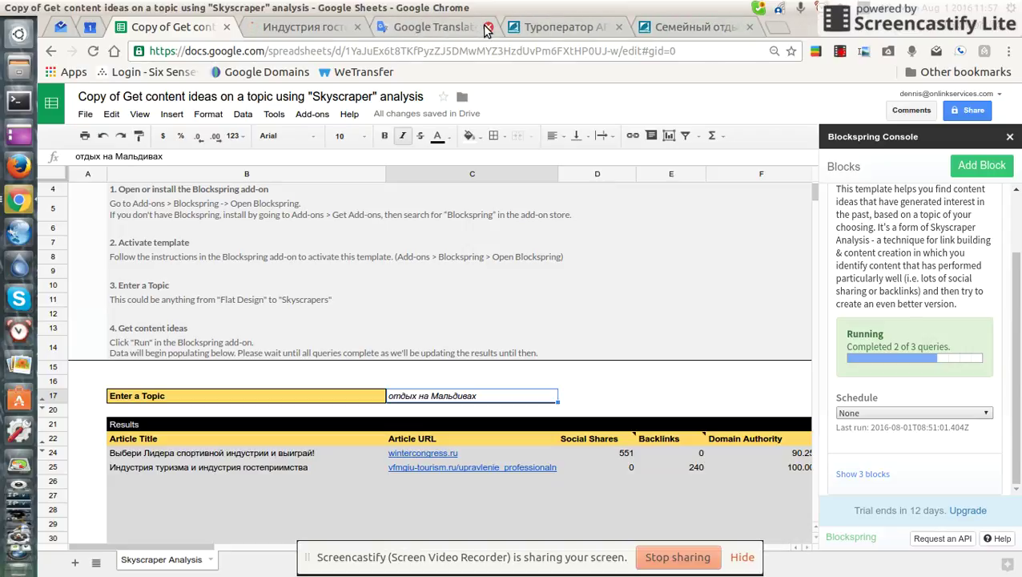
left_click(488, 27)
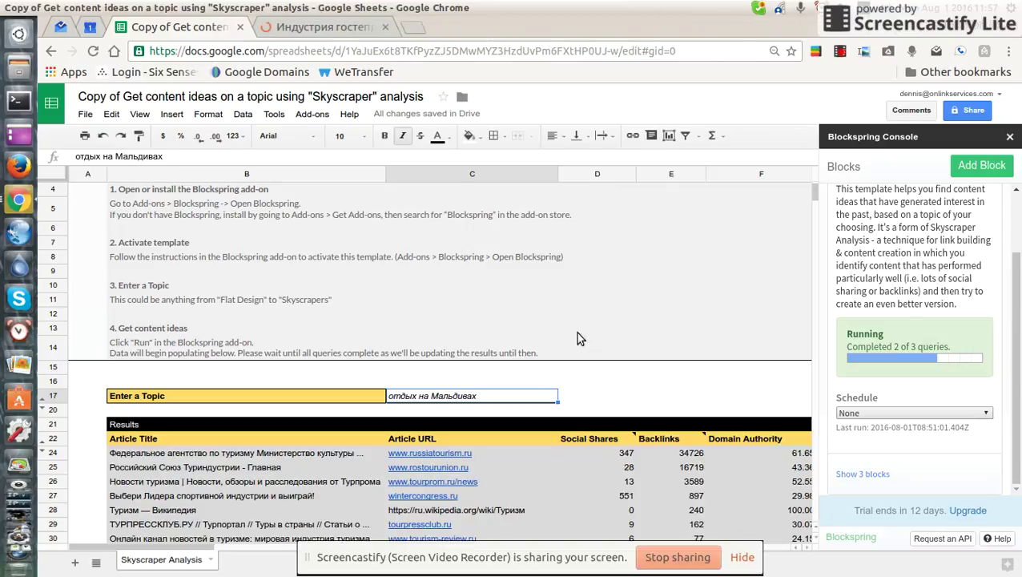
scroll(646, 319, "down", 1)
scroll(646, 319, "down", 1)
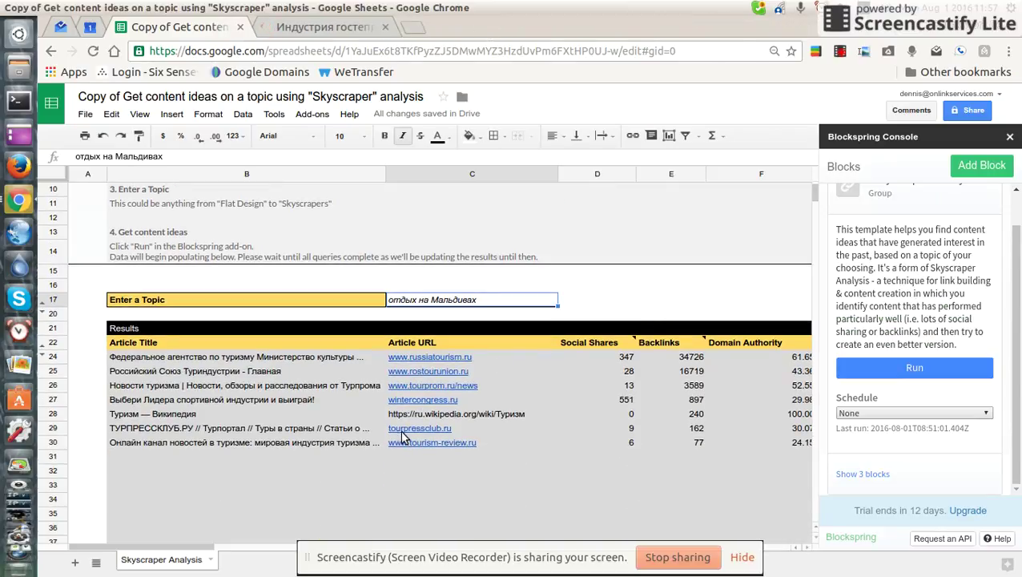